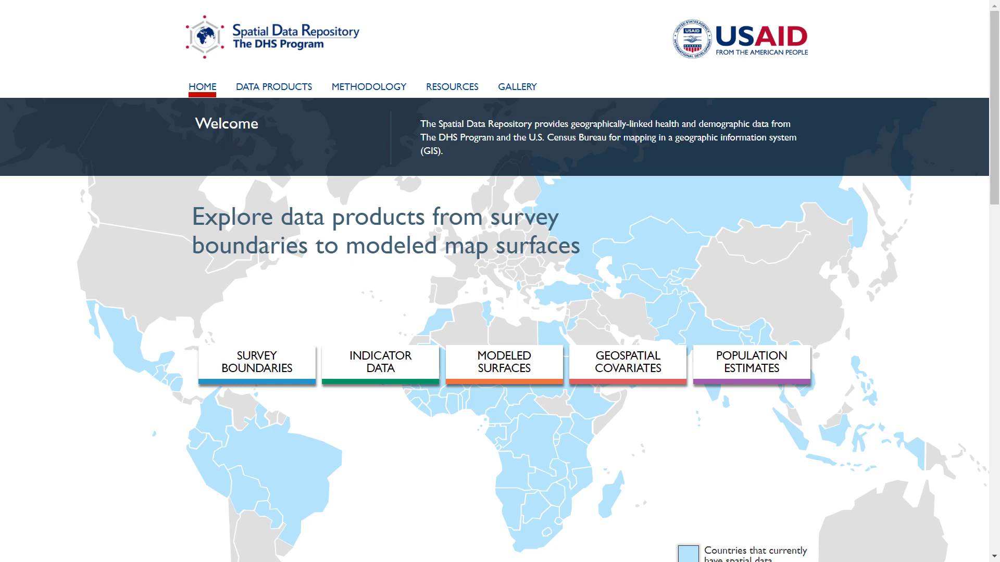
# Step: Go from the home page to Survey Boundaries and choose Tanzania as the country
pyautogui.click(450, 92)
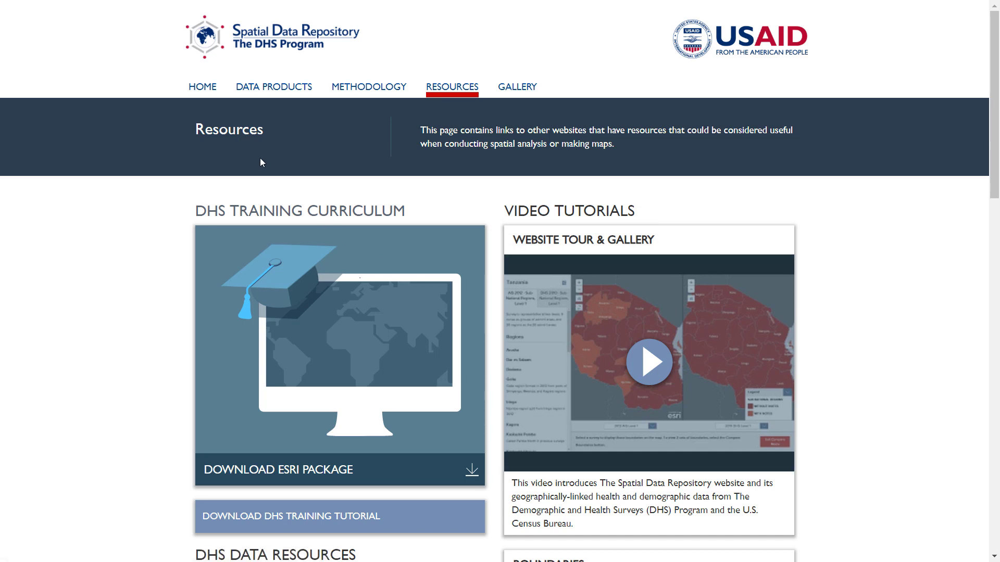
pyautogui.click(209, 95)
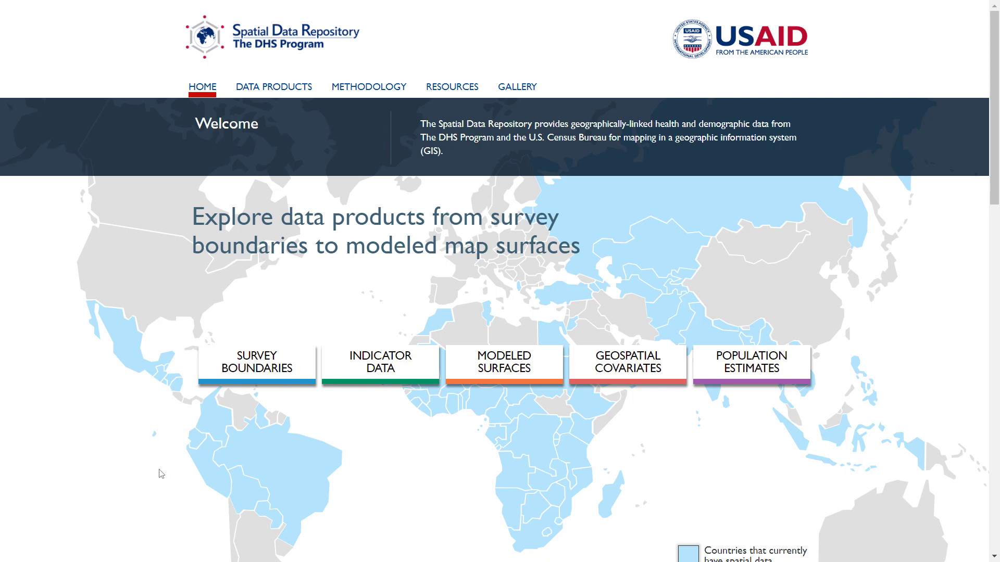
pyautogui.moveTo(257, 385)
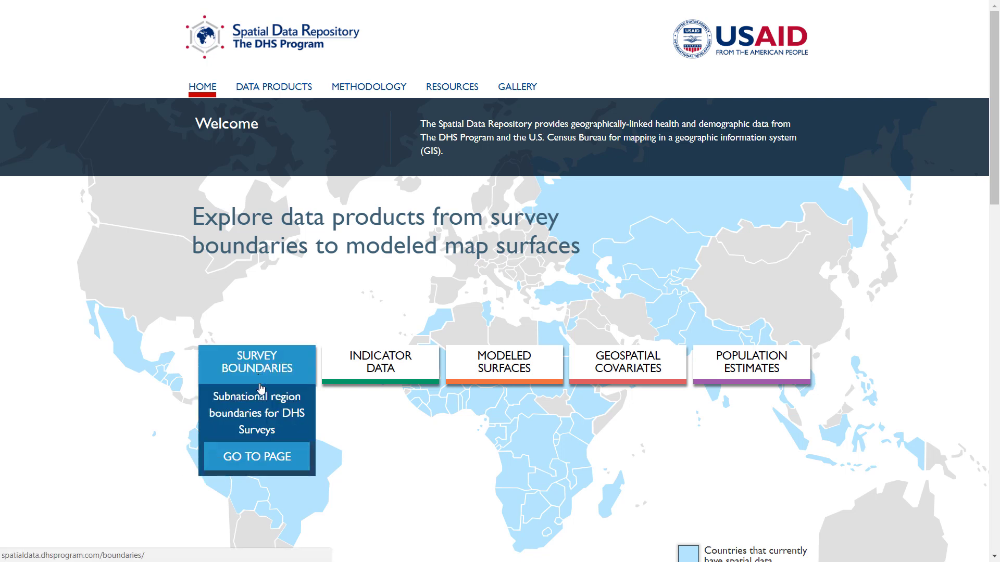
pyautogui.click(258, 456)
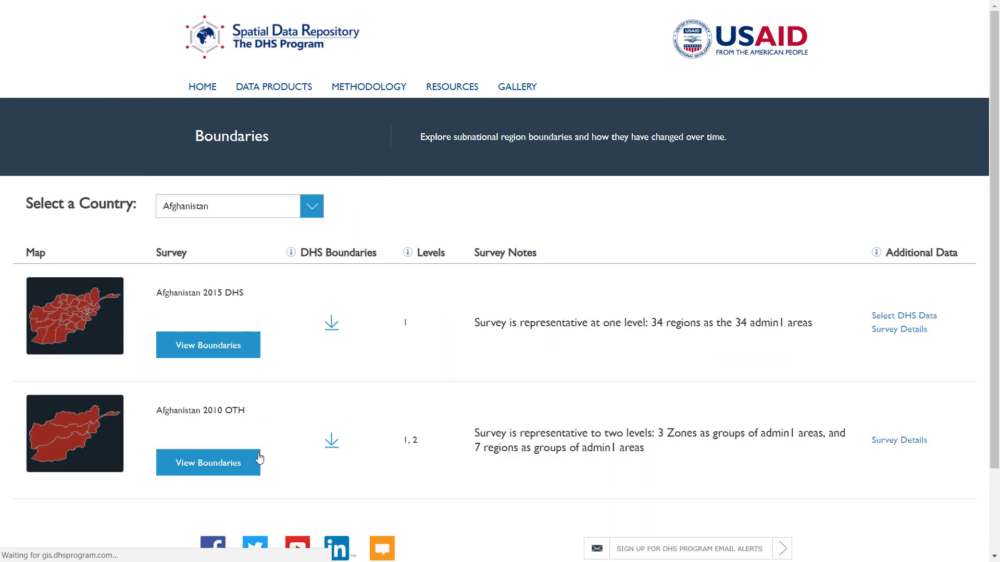
pyautogui.click(311, 206)
pyautogui.moveTo(315, 255); pyautogui.dragTo(306, 465)
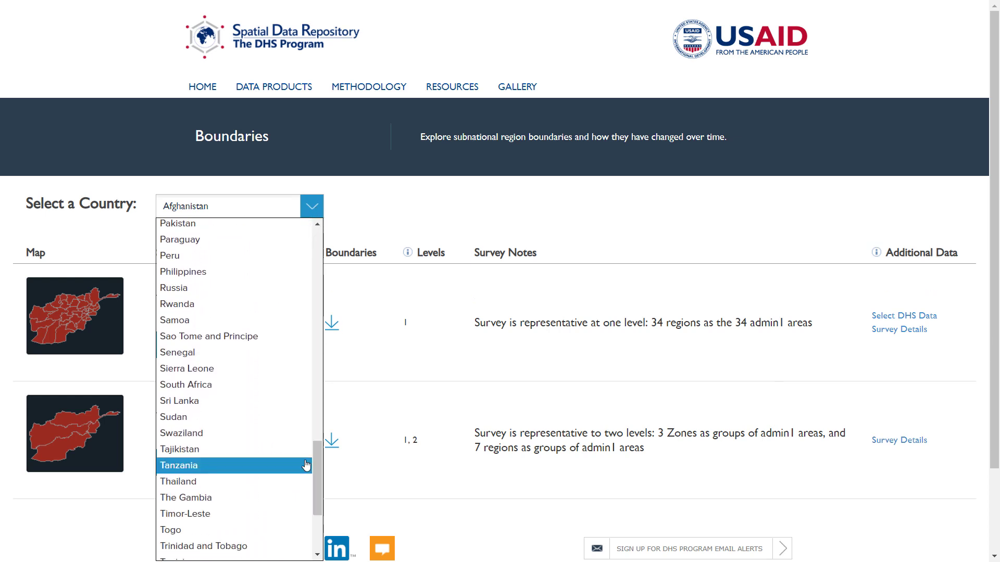
pyautogui.click(306, 465)
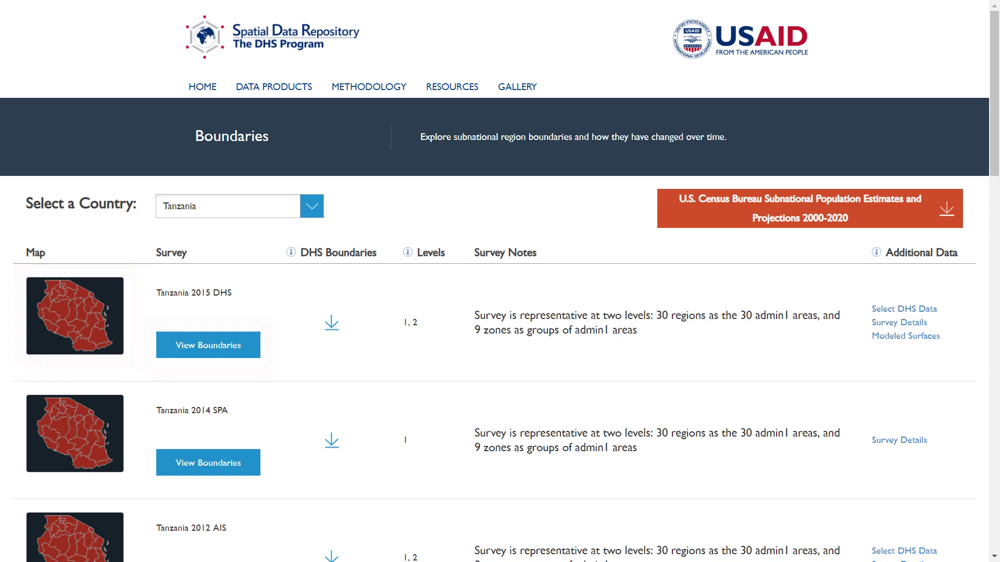
# Step: Open Tanzania's 2015 DHS boundary map and cycle through layers, ending on 2012 AIS Level 2
pyautogui.click(79, 317)
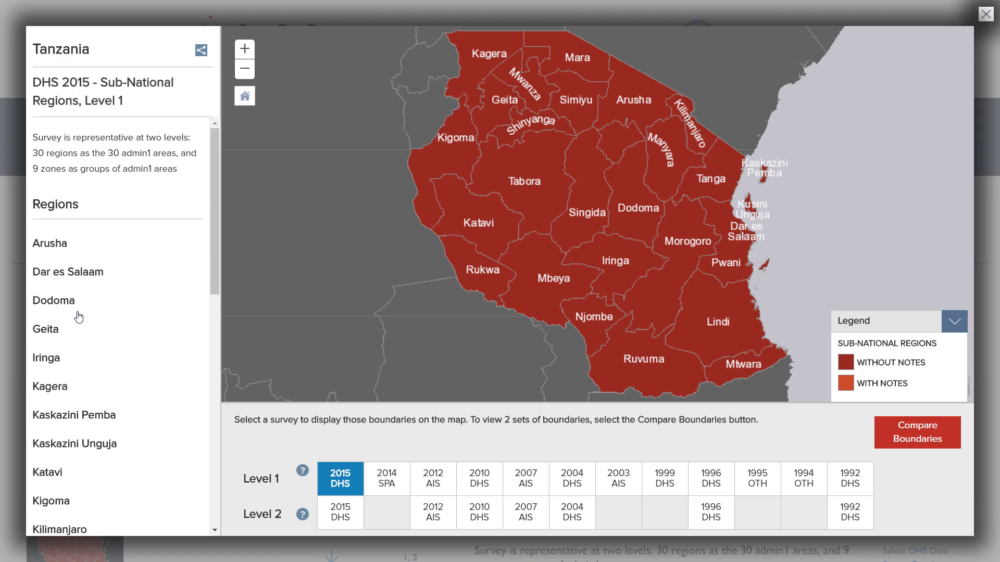
pyautogui.click(341, 521)
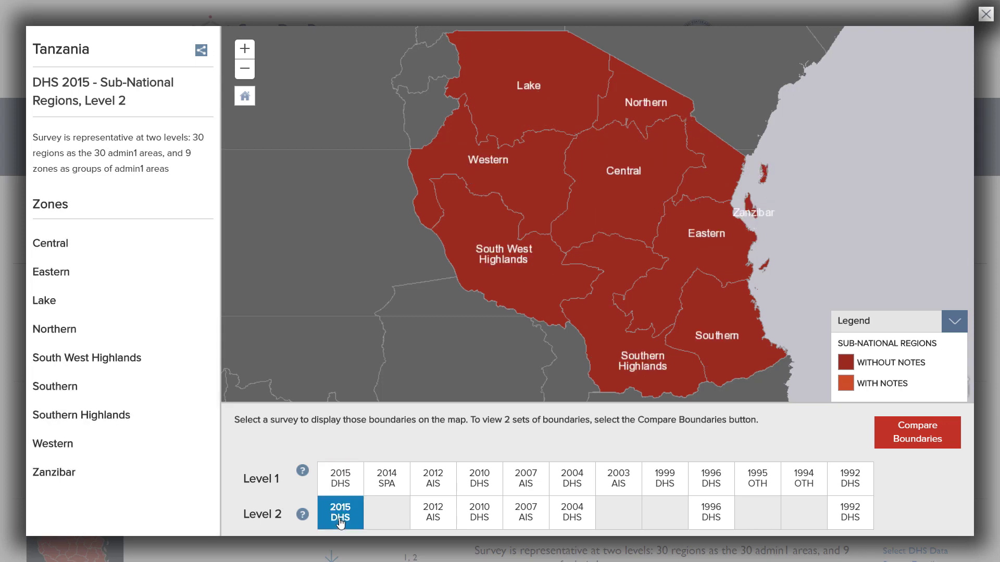
pyautogui.click(477, 477)
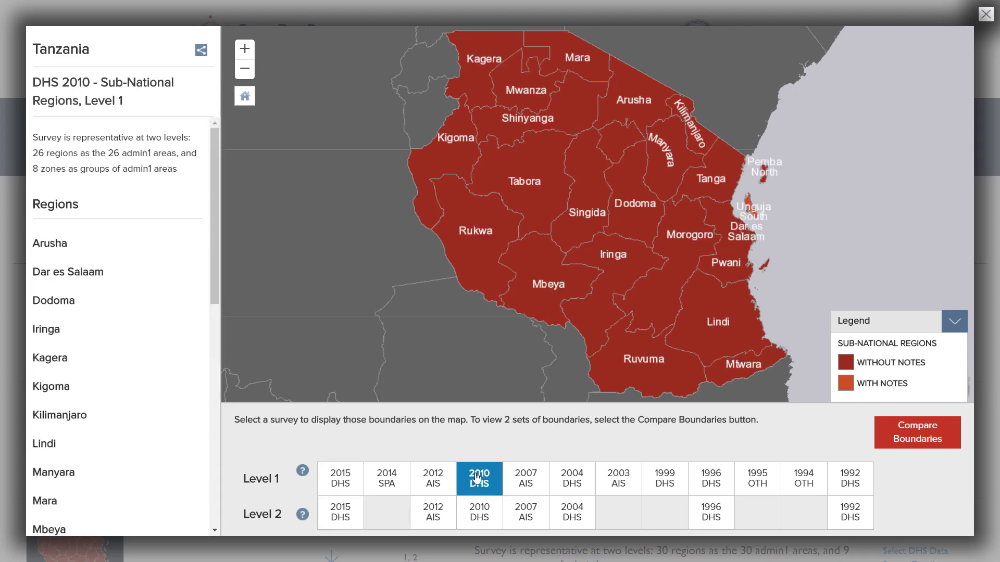
pyautogui.click(432, 475)
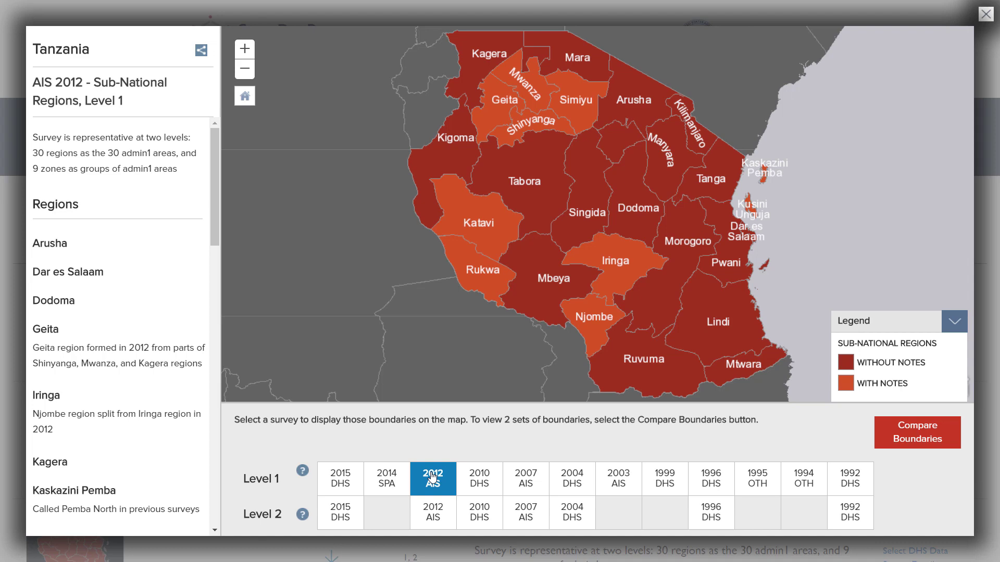
pyautogui.moveTo(217, 219); pyautogui.dragTo(213, 248)
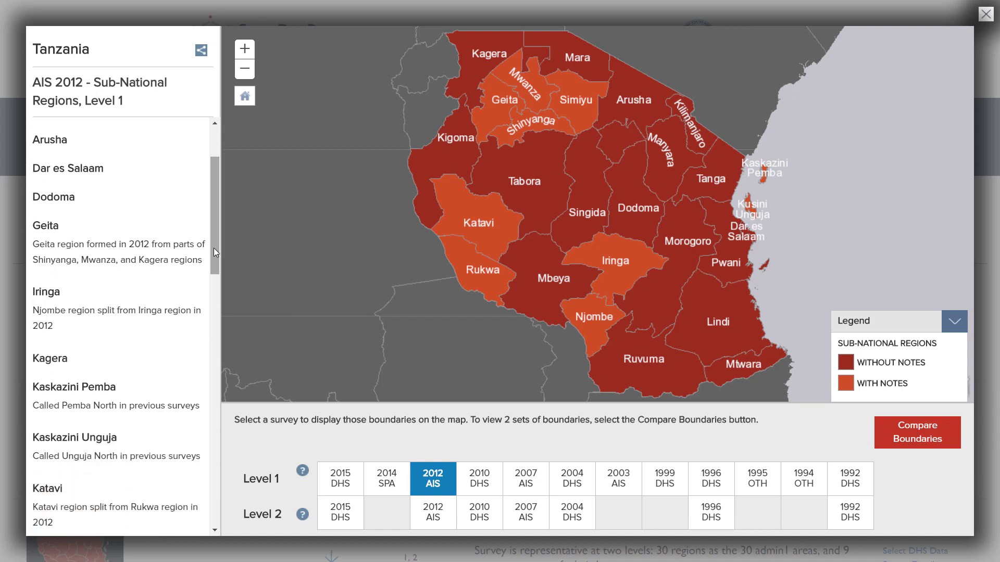
pyautogui.click(432, 515)
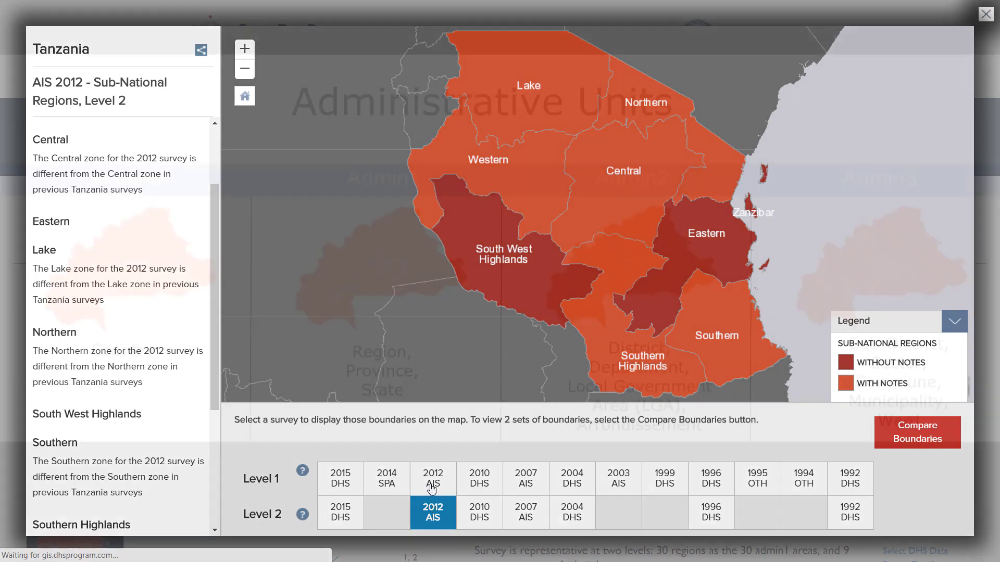
# Step: Select the Level 1 2012 AIS cell in the survey grid
pyautogui.click(432, 487)
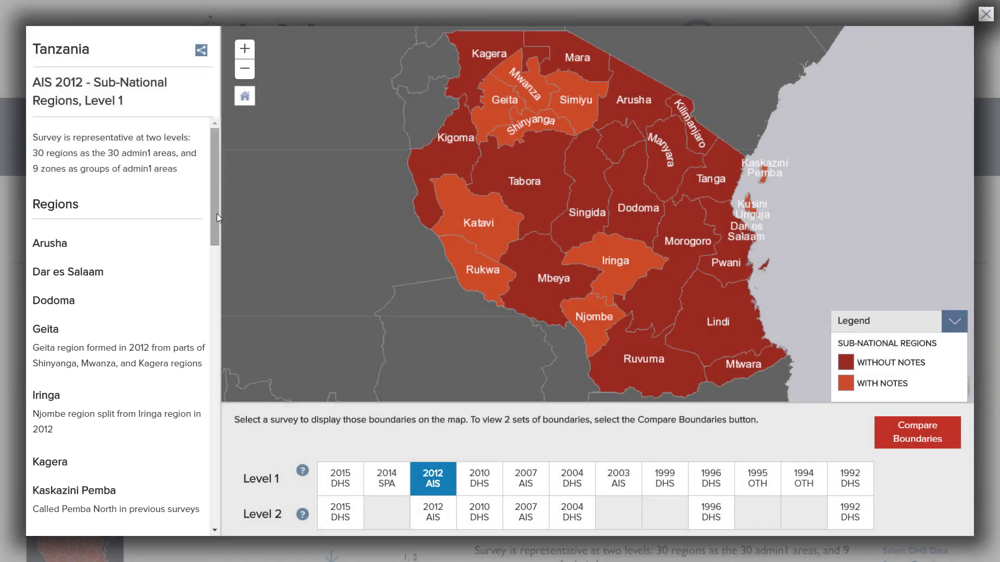
pyautogui.moveTo(216, 213); pyautogui.dragTo(216, 263)
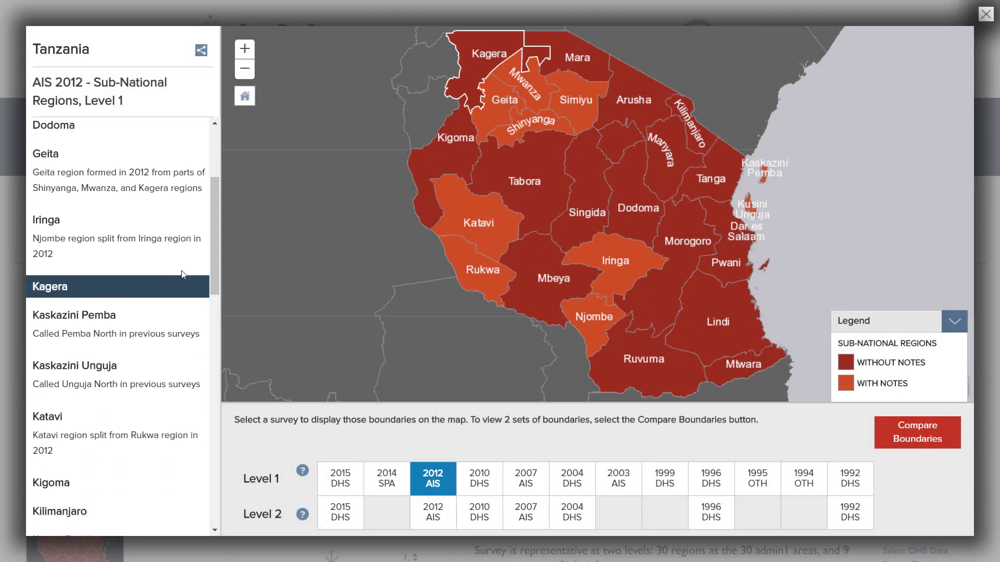
pyautogui.moveTo(213, 254); pyautogui.dragTo(220, 195)
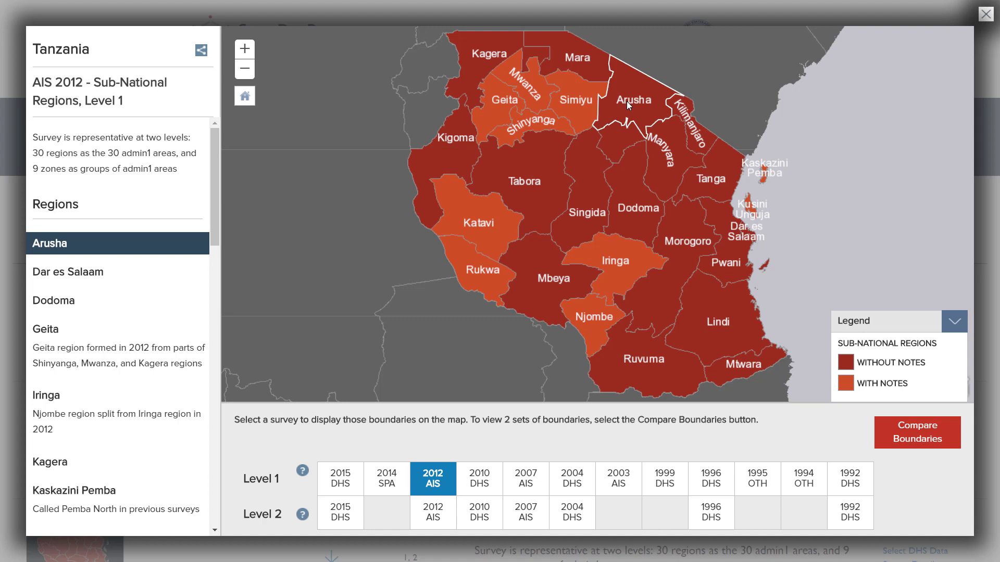
pyautogui.click(245, 50)
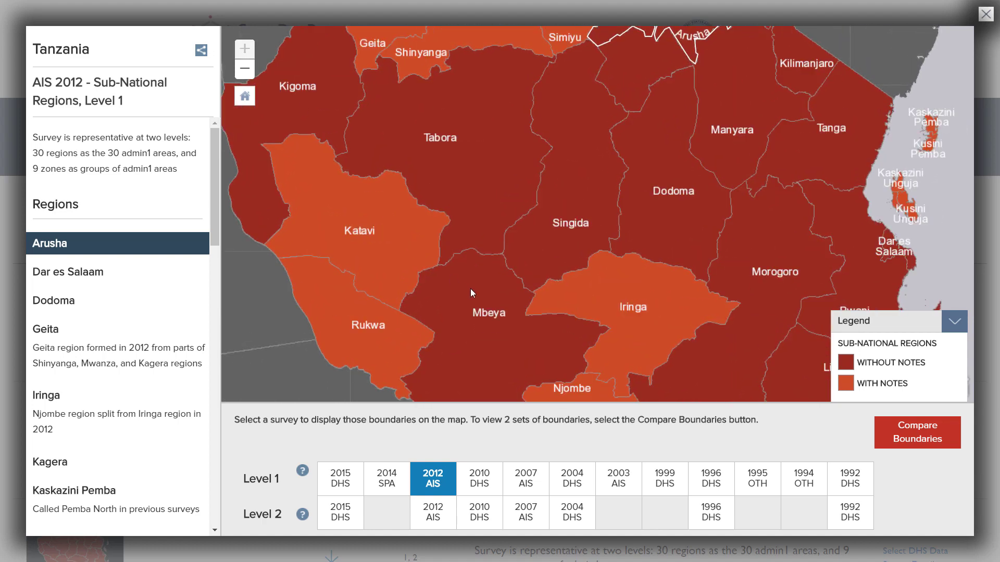
pyautogui.moveTo(467, 286); pyautogui.dragTo(281, 131)
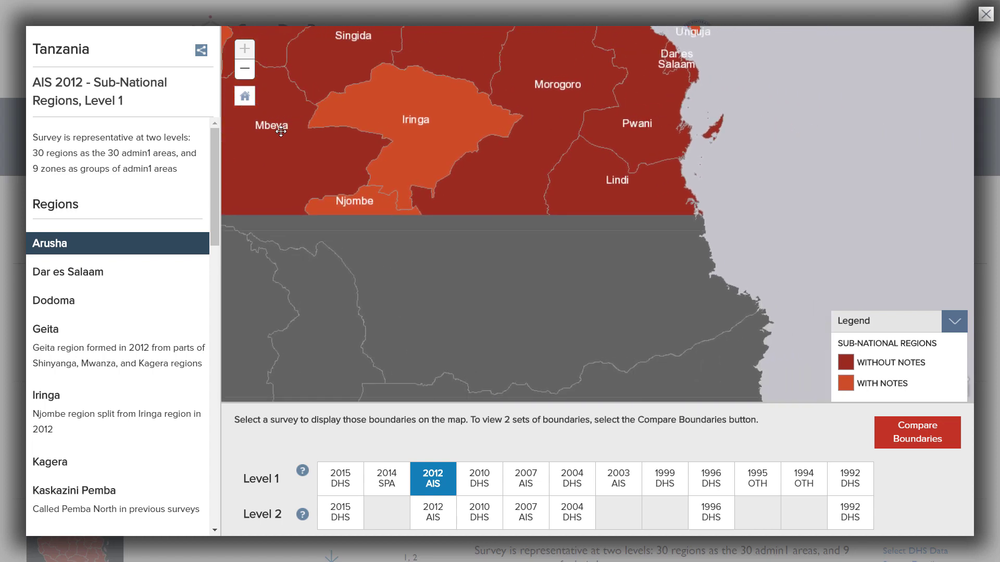
pyautogui.click(246, 97)
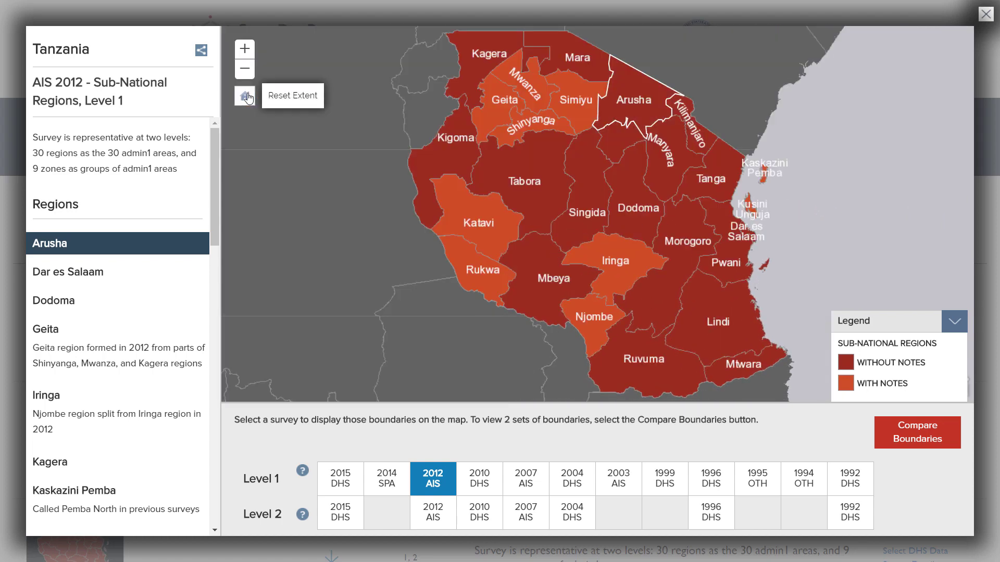
pyautogui.click(201, 51)
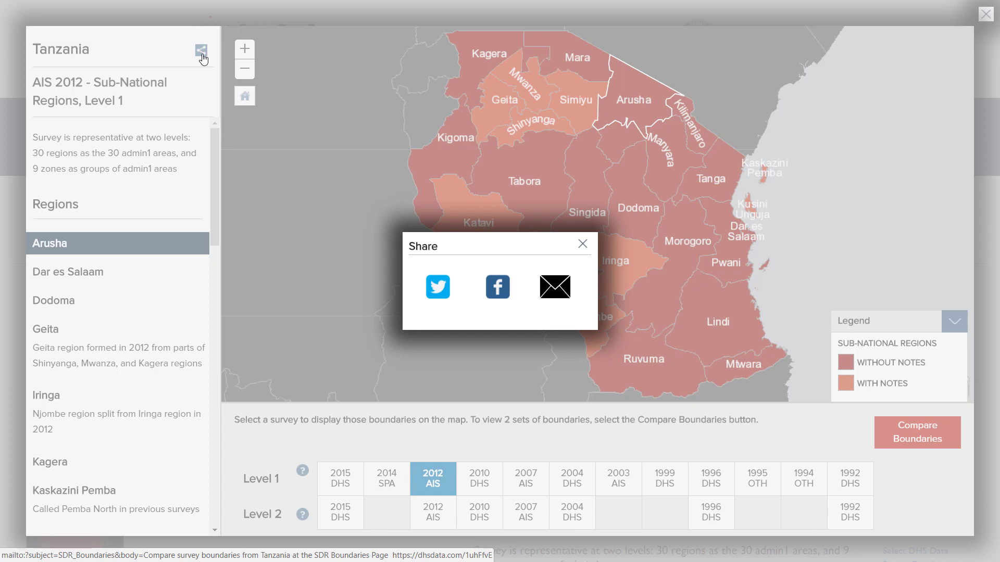
pyautogui.click(582, 244)
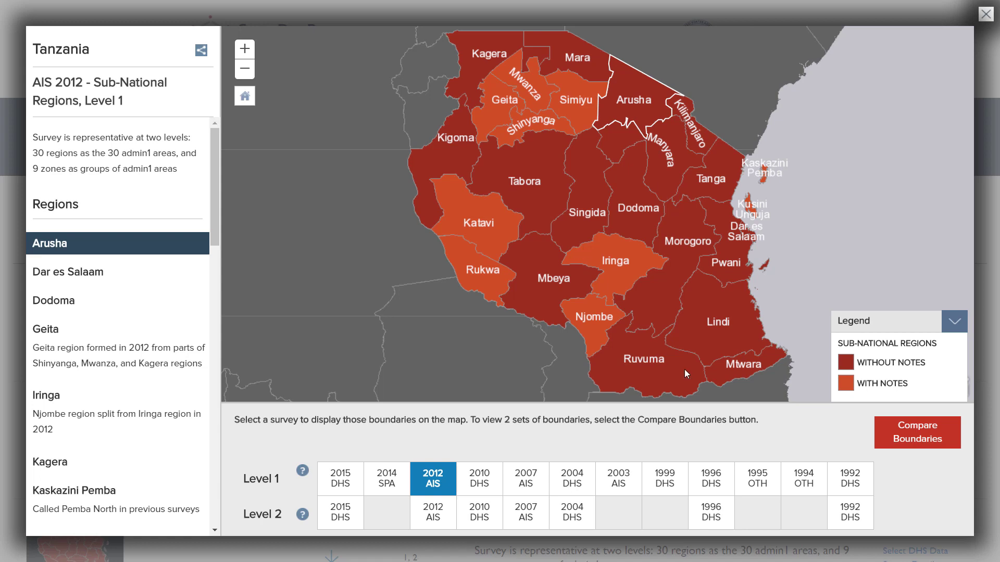
# Step: Enter compare mode with 2012 AIS Level 1 left and 2010 DHS Level 1 right
pyautogui.click(894, 440)
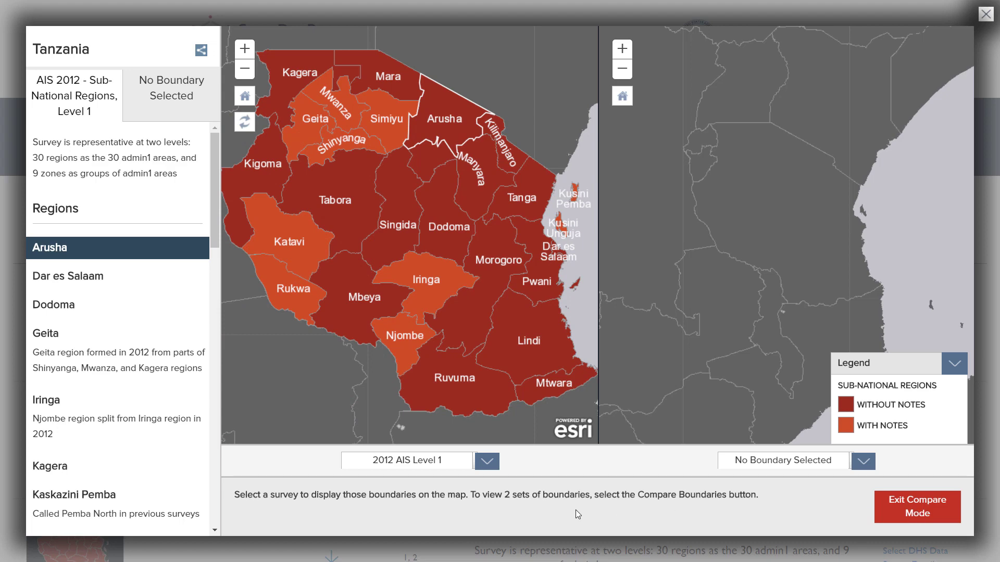
pyautogui.click(492, 464)
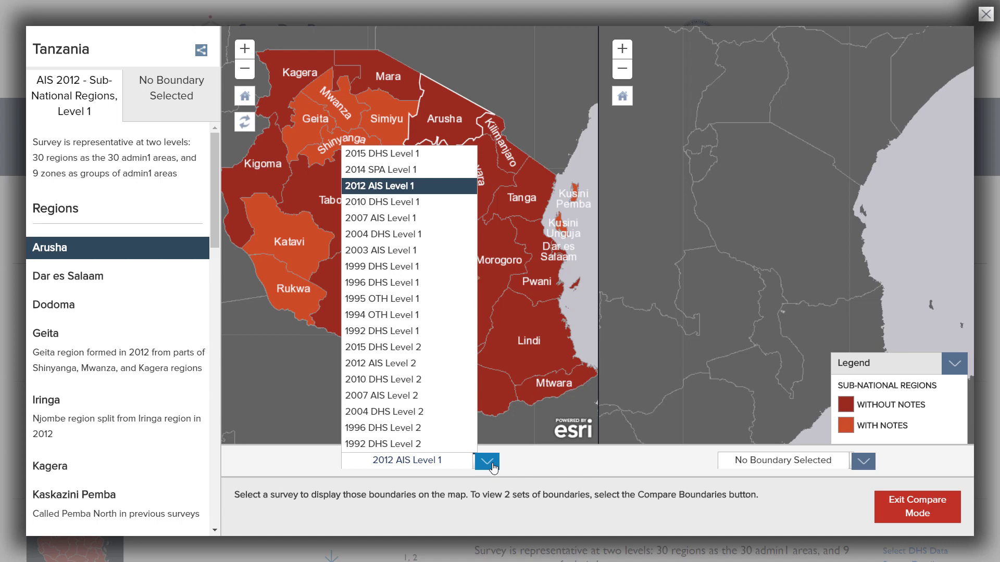
pyautogui.click(492, 465)
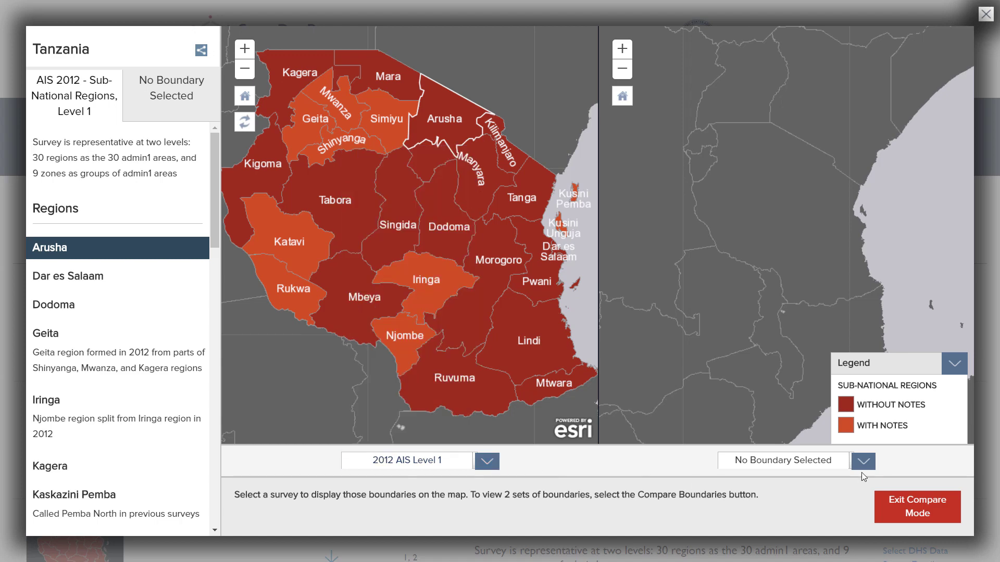
pyautogui.click(862, 461)
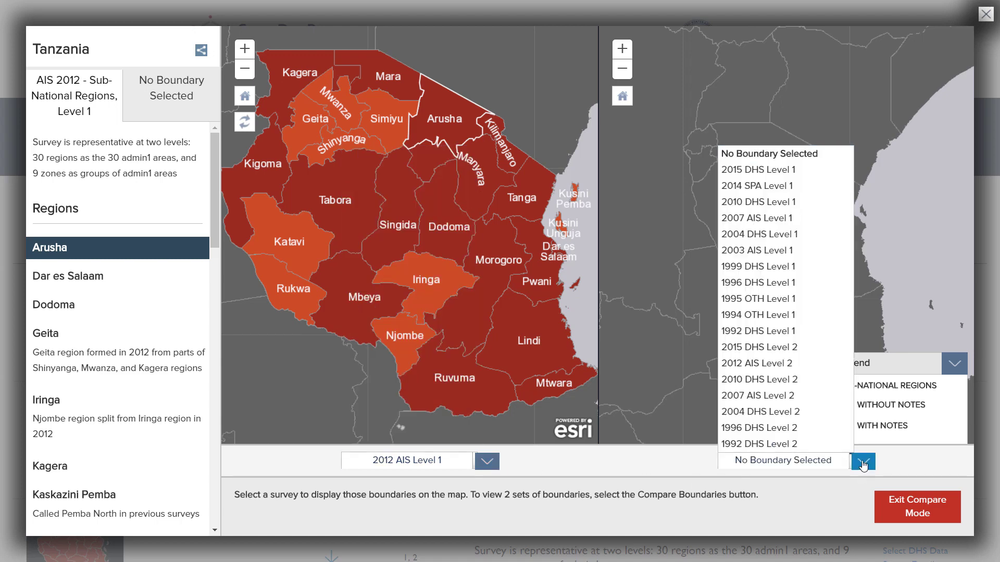
pyautogui.click(813, 208)
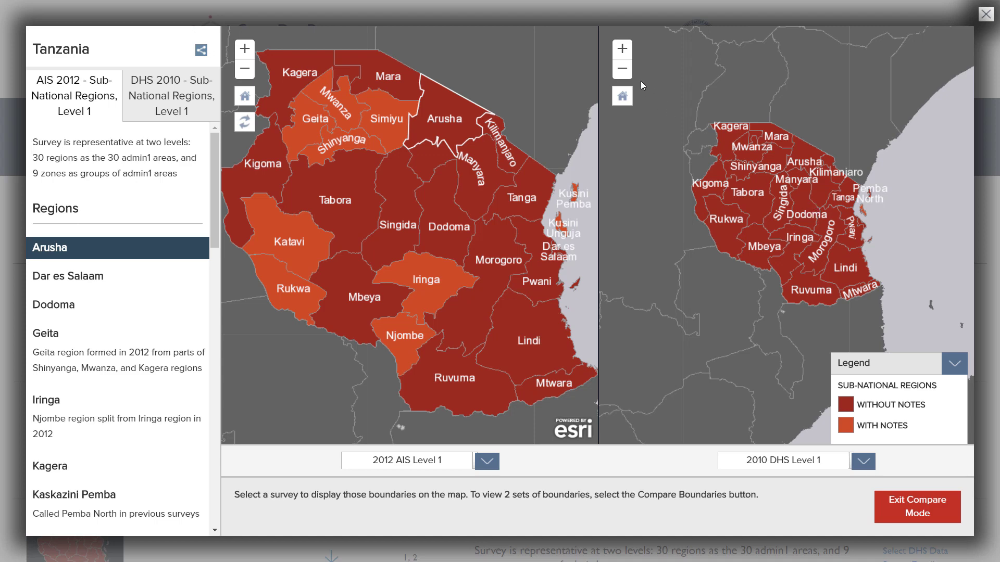
# Step: Zoom and pan both maps toward Pemba and Unguja, then sync the map views
pyautogui.click(621, 49)
pyautogui.click(621, 54)
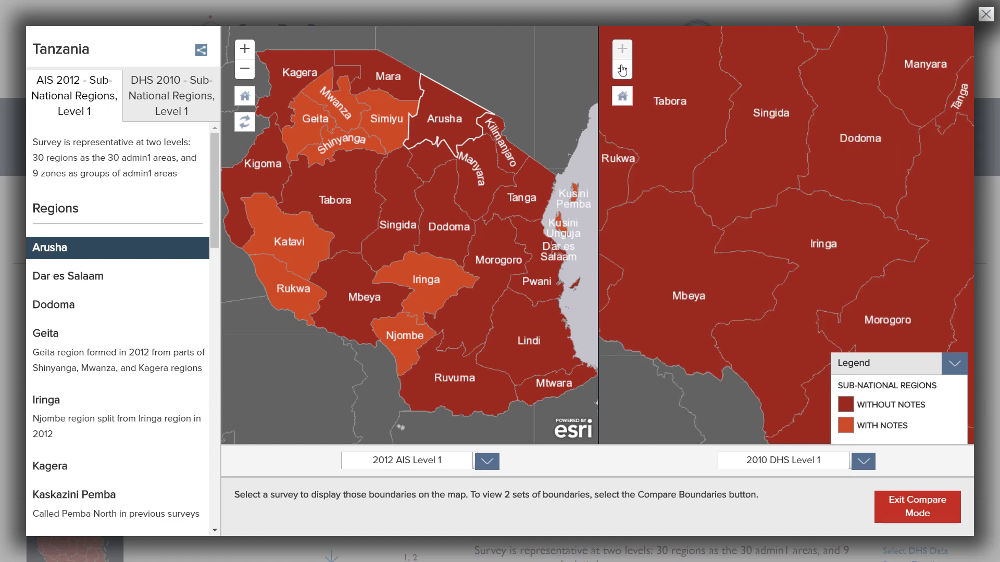
pyautogui.click(626, 98)
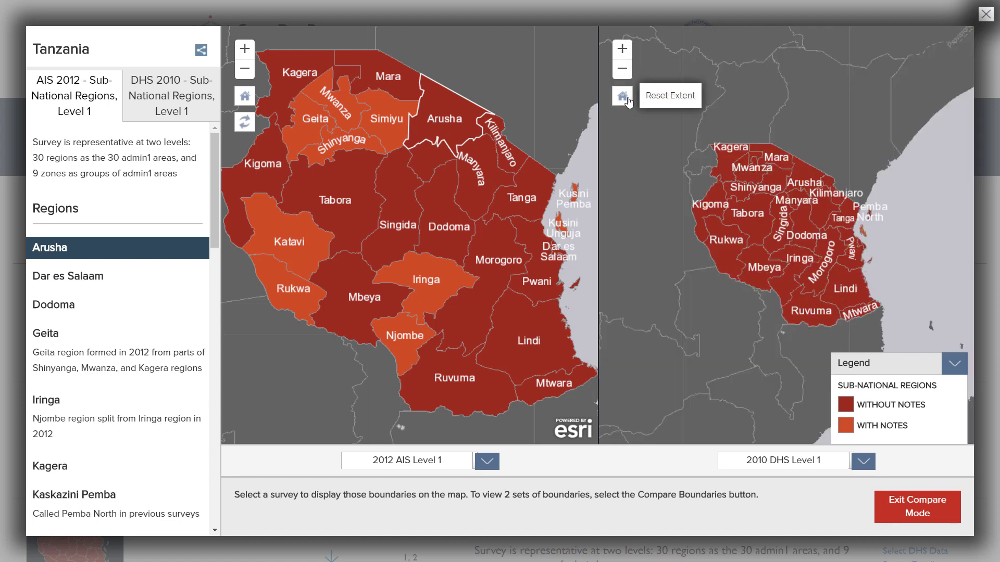
pyautogui.moveTo(494, 146); pyautogui.dragTo(426, 187)
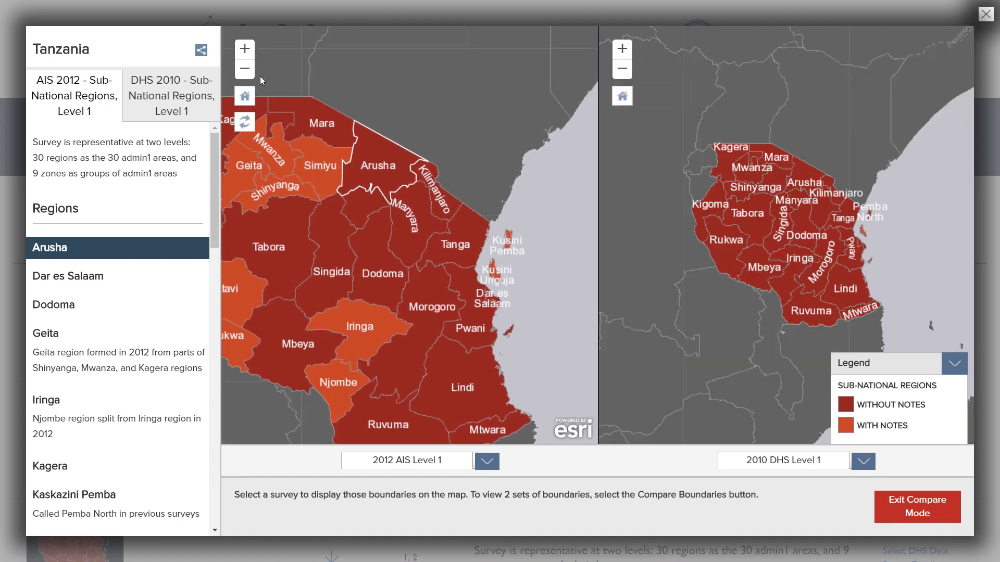
pyautogui.click(243, 60)
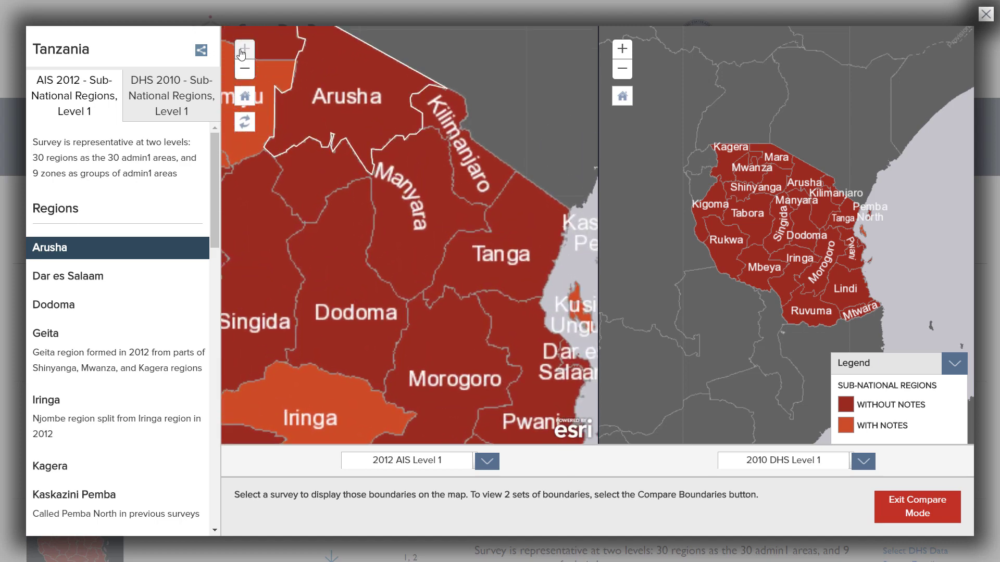
pyautogui.moveTo(411, 204); pyautogui.dragTo(268, 148)
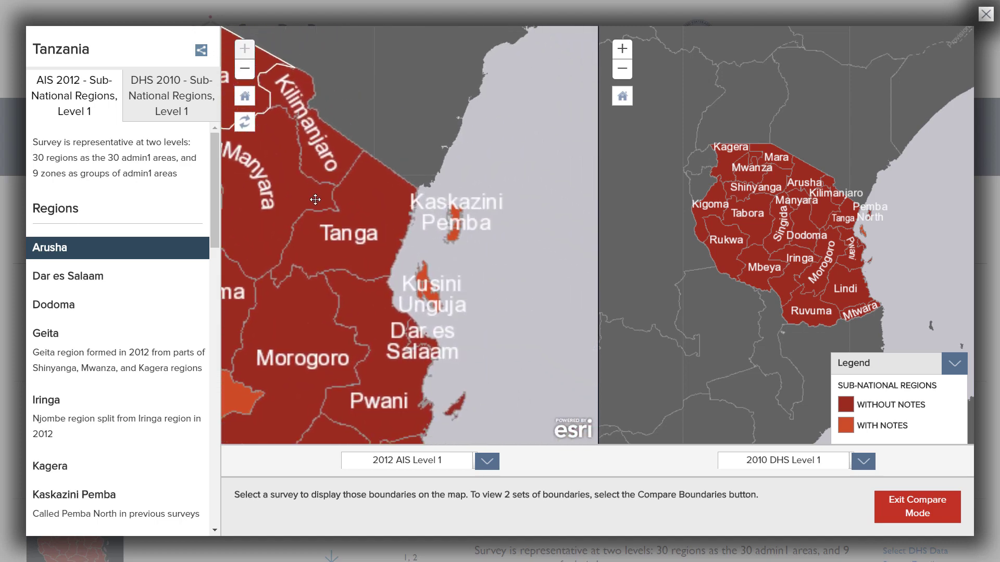
pyautogui.click(245, 123)
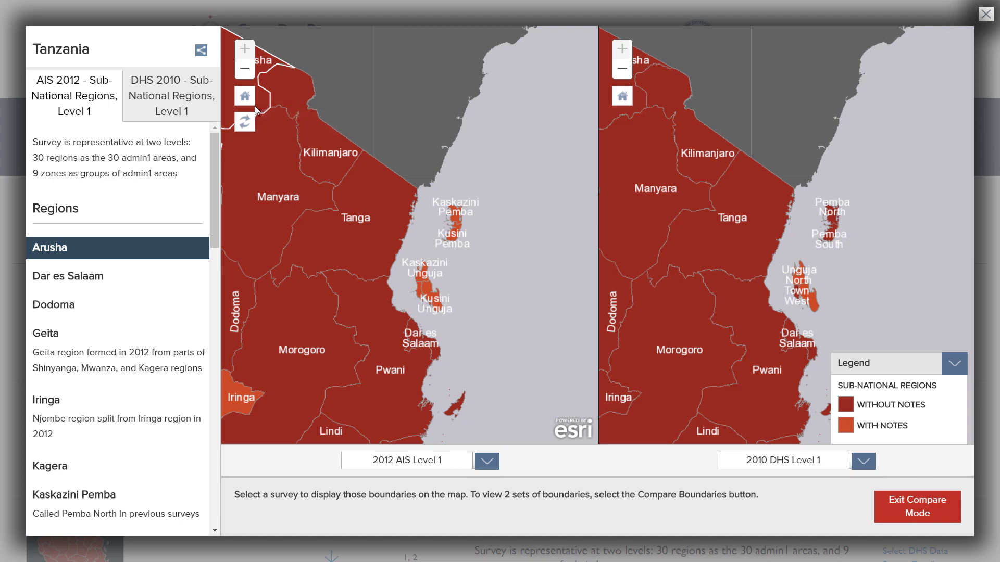
# Step: View 2010 DHS and 2012 AIS region details, exit compare mode, and close the viewer
pyautogui.click(185, 99)
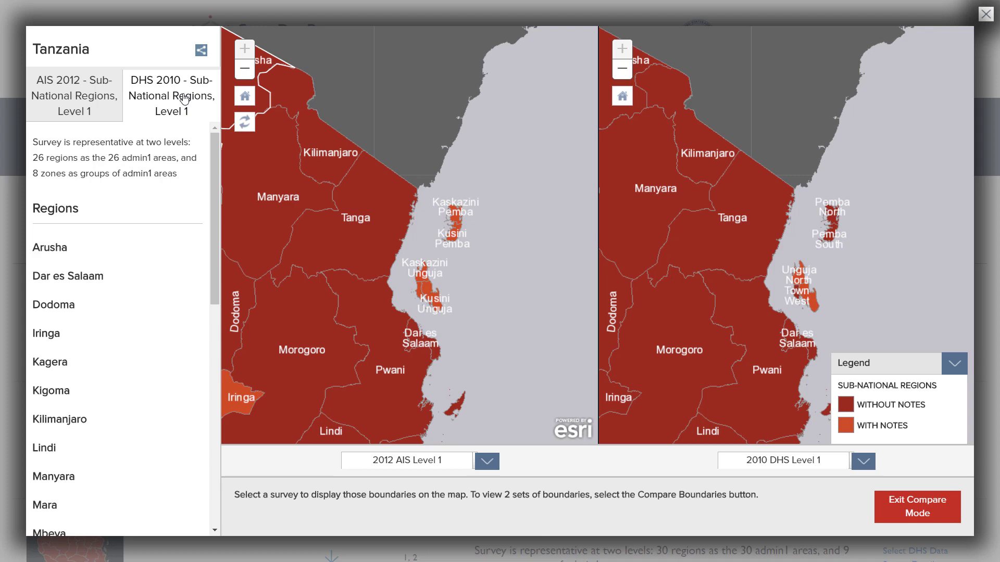
pyautogui.click(61, 102)
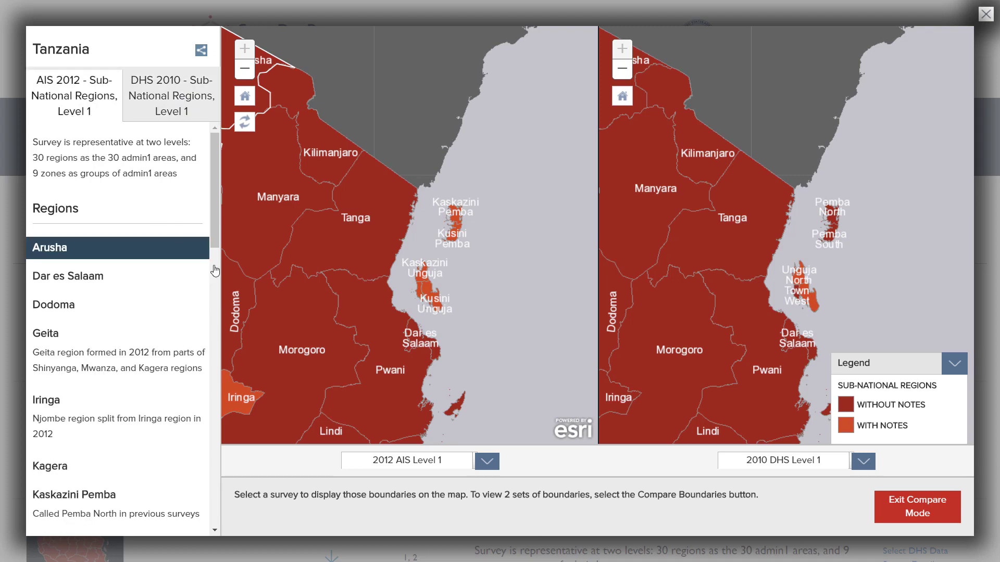
pyautogui.click(909, 515)
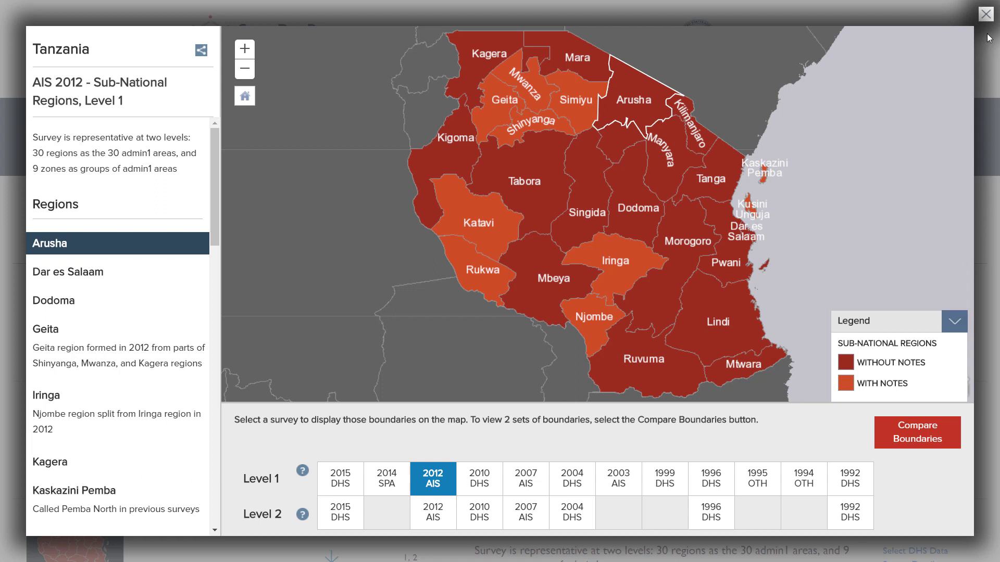
pyautogui.click(985, 15)
pyautogui.rightClick(904, 37)
pyautogui.press('Escape')
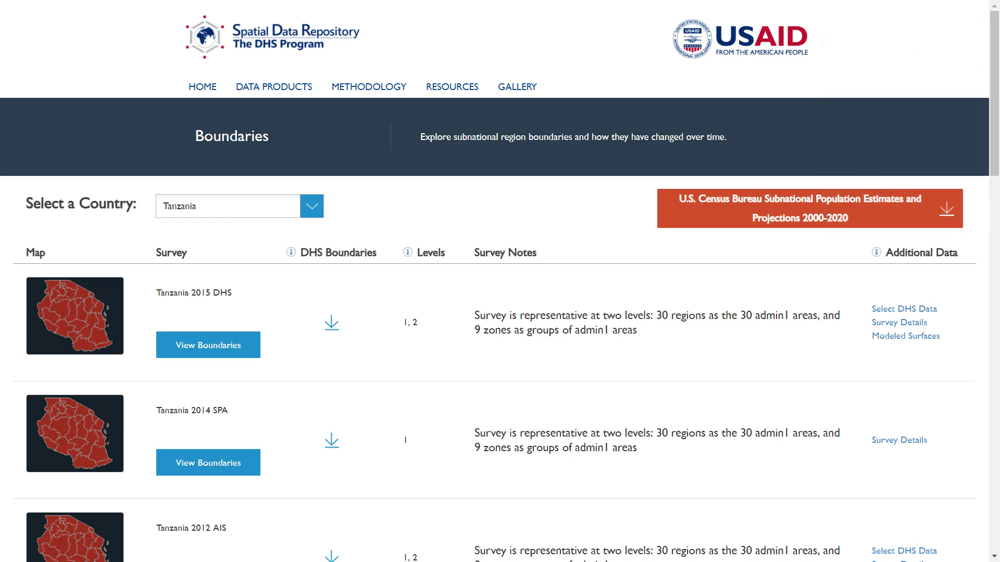